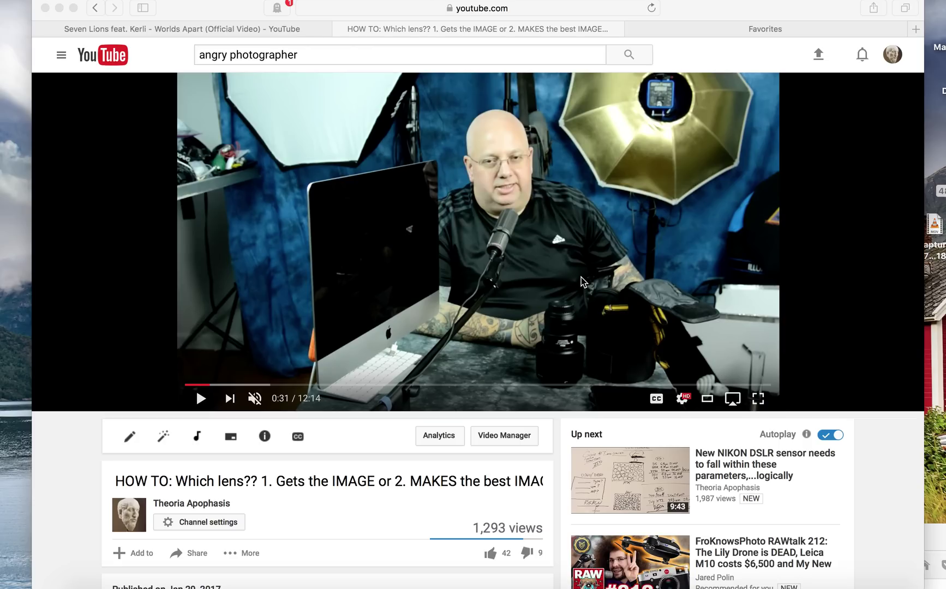
- Pop the YouTube video out of Safari into Picture-in-Picture using Safari's own video menu
{"action": "left_click", "coordinate": [702, 8]}
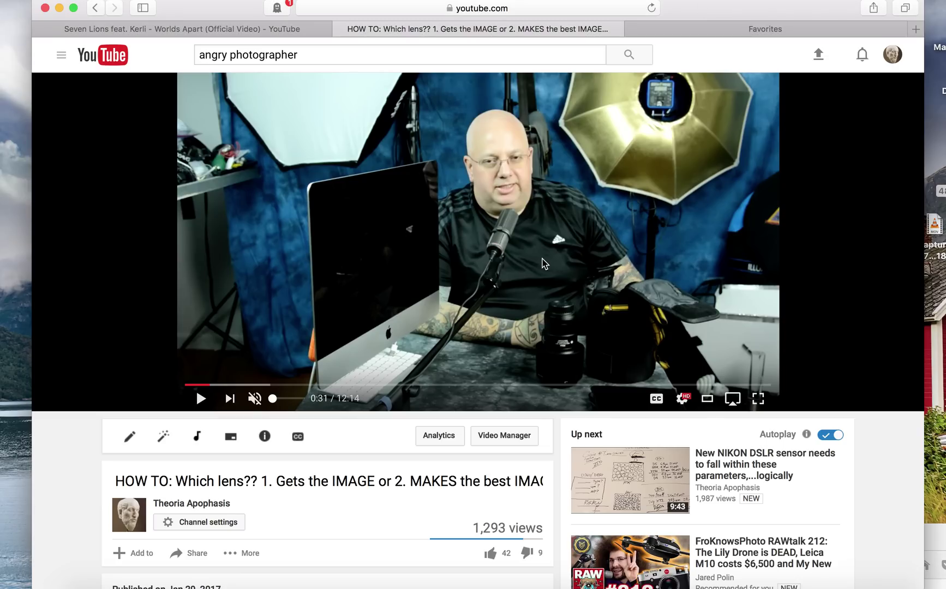
{"action": "right_click", "coordinate": [485, 225]}
{"action": "right_click", "coordinate": [486, 224]}
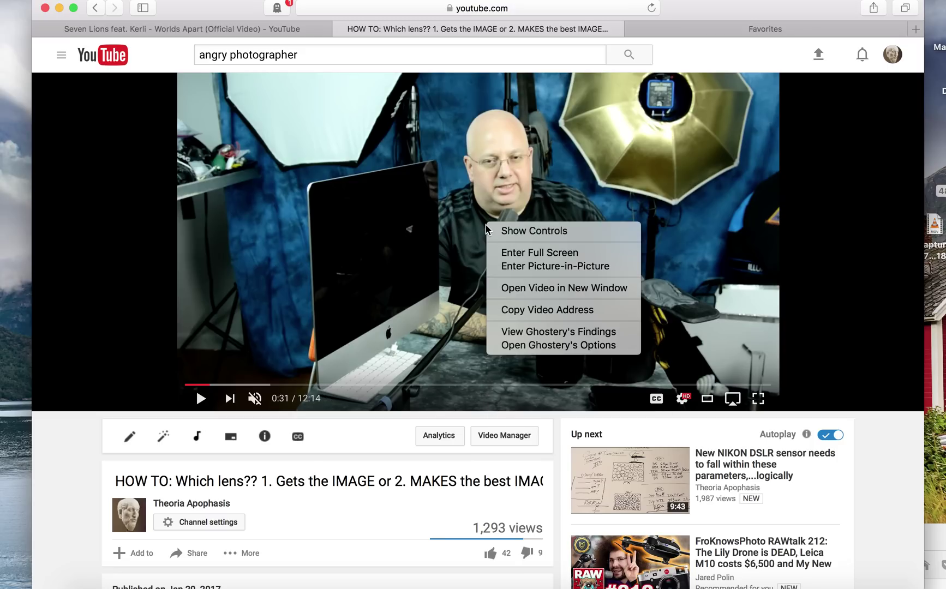
{"action": "left_click", "coordinate": [547, 269]}
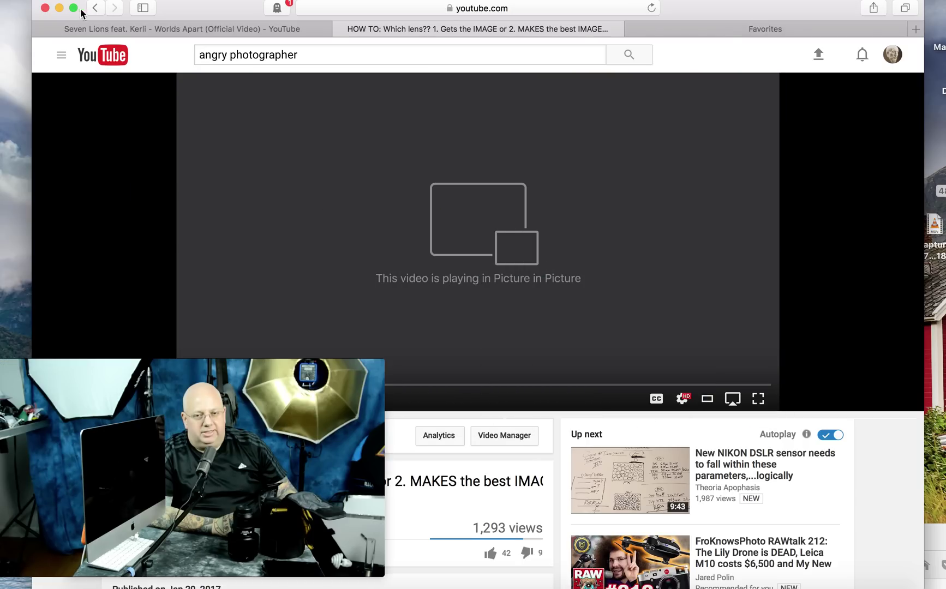
- Hide Safari, shrink the floating video window toward the top-left, and pause it
{"action": "left_click", "coordinate": [59, 8]}
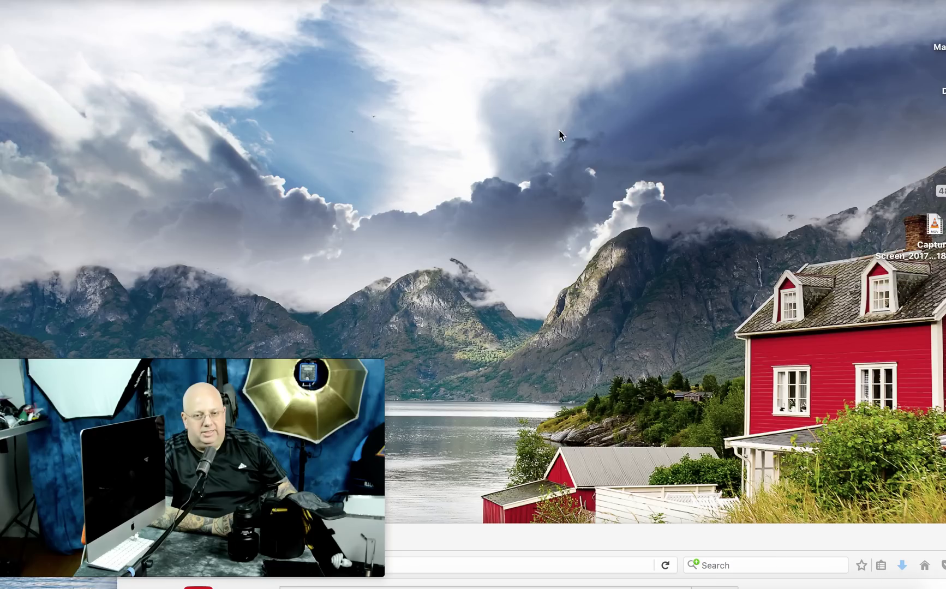
{"action": "mouse_move", "coordinate": [285, 463]}
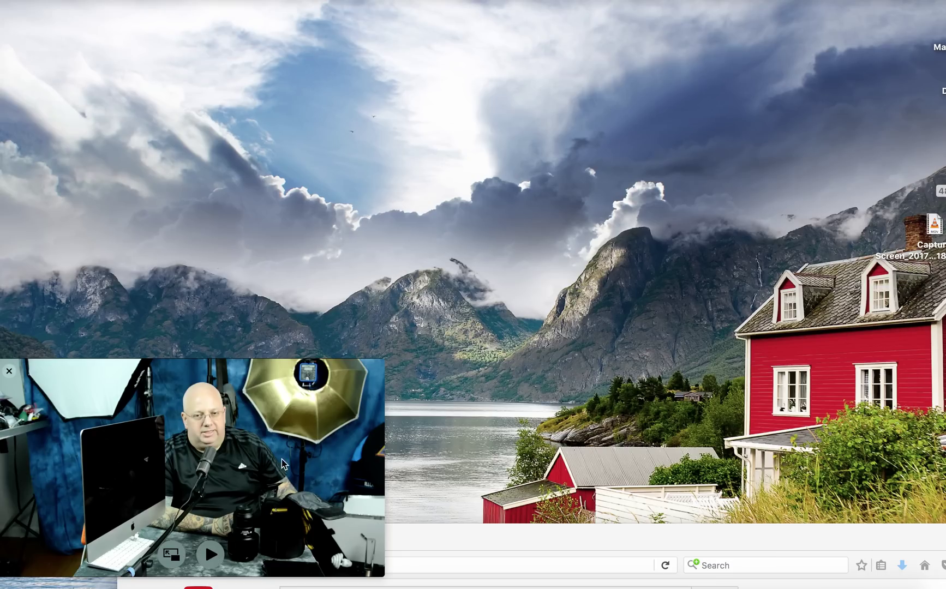
{"action": "mouse_move", "coordinate": [385, 360]}
{"action": "left_mouse_down"}
{"action": "mouse_move", "coordinate": [275, 422]}
{"action": "mouse_move", "coordinate": [279, 35]}
{"action": "left_mouse_up"}
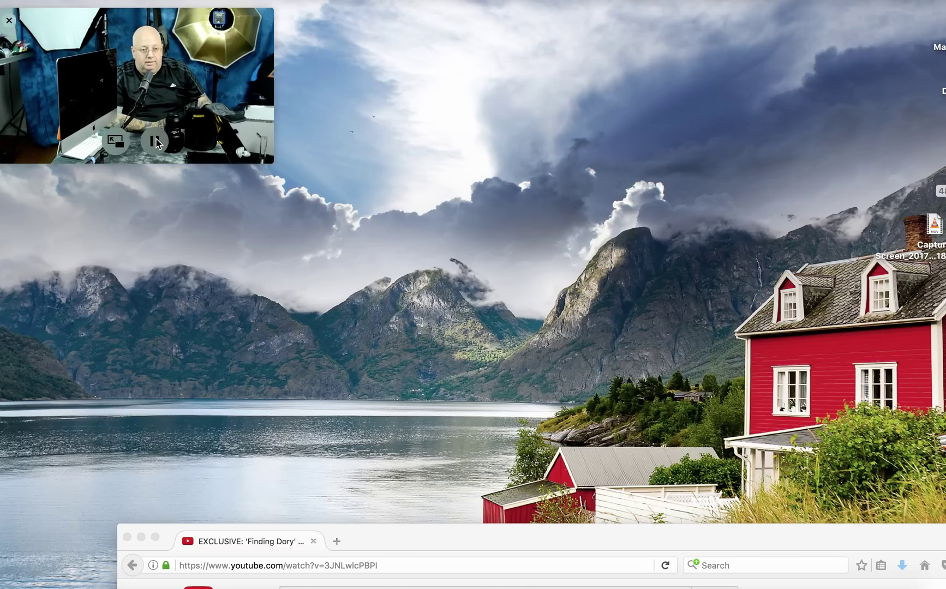
{"action": "left_click", "coordinate": [156, 143]}
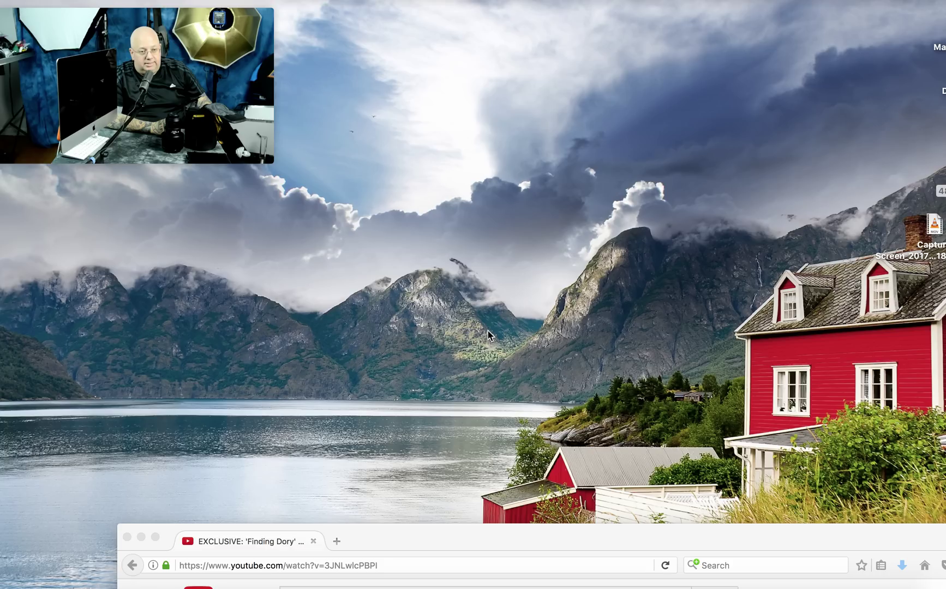
{"action": "mouse_move", "coordinate": [258, 584]}
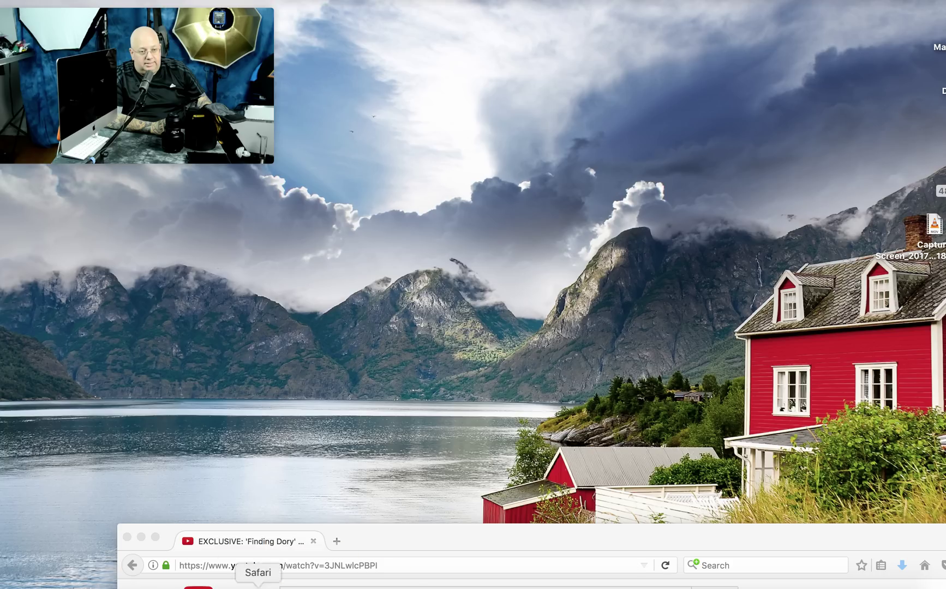
- Return the floating video to Safari's YouTube player and reopen Safari's own video menu
{"action": "left_click", "coordinate": [268, 562]}
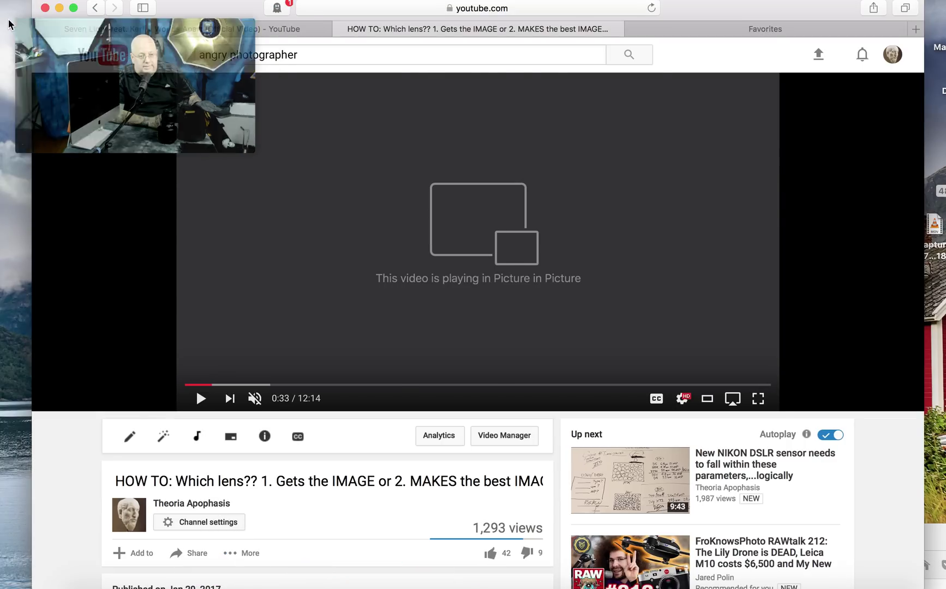
{"action": "left_click", "coordinate": [211, 142]}
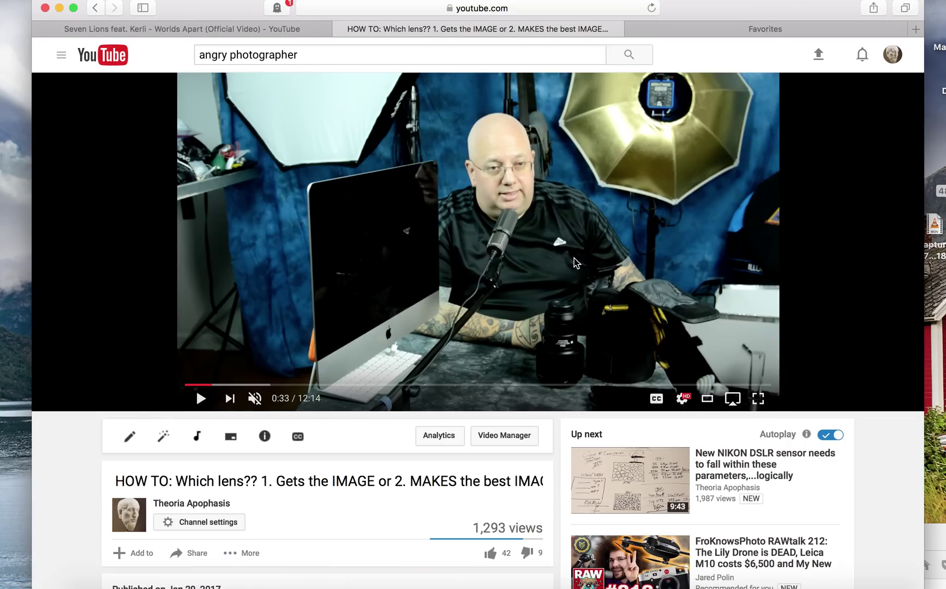
{"action": "right_click", "coordinate": [564, 238]}
{"action": "right_click", "coordinate": [564, 238]}
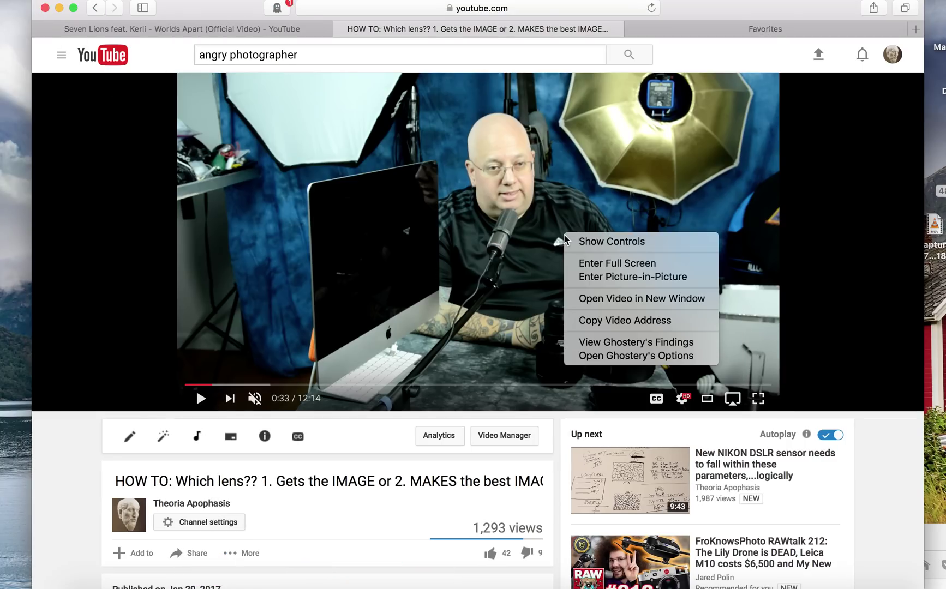